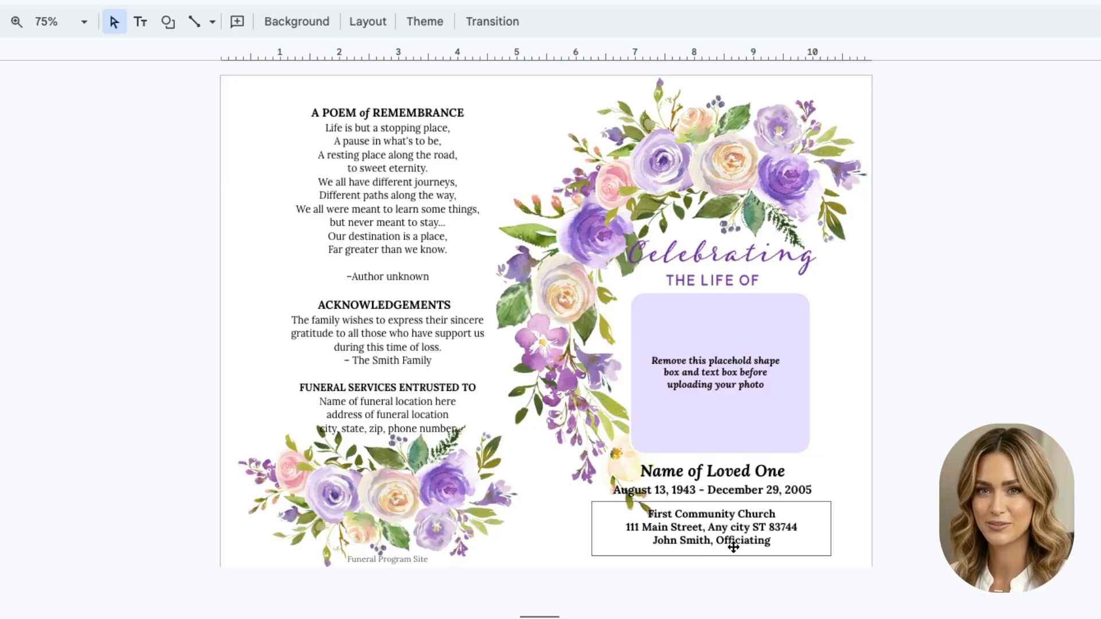
Step: Replace the Name of Loved One placeholder with the loved one's full name, then select the old dates line
{"action": "left_click", "coordinate": [1, 230]}
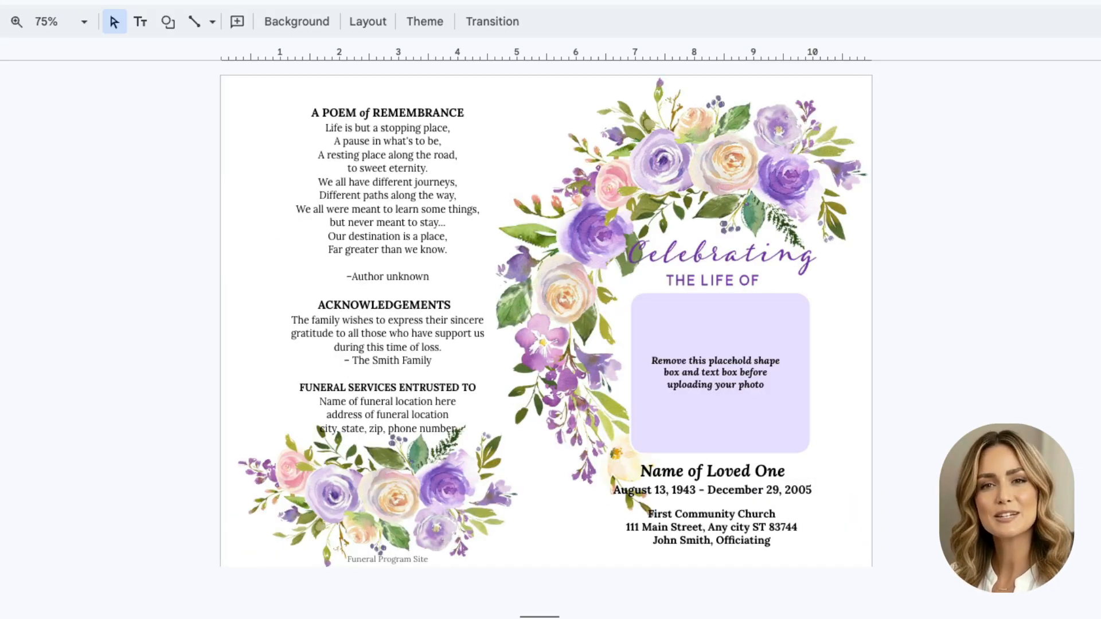
{"action": "left_click", "coordinate": [741, 471]}
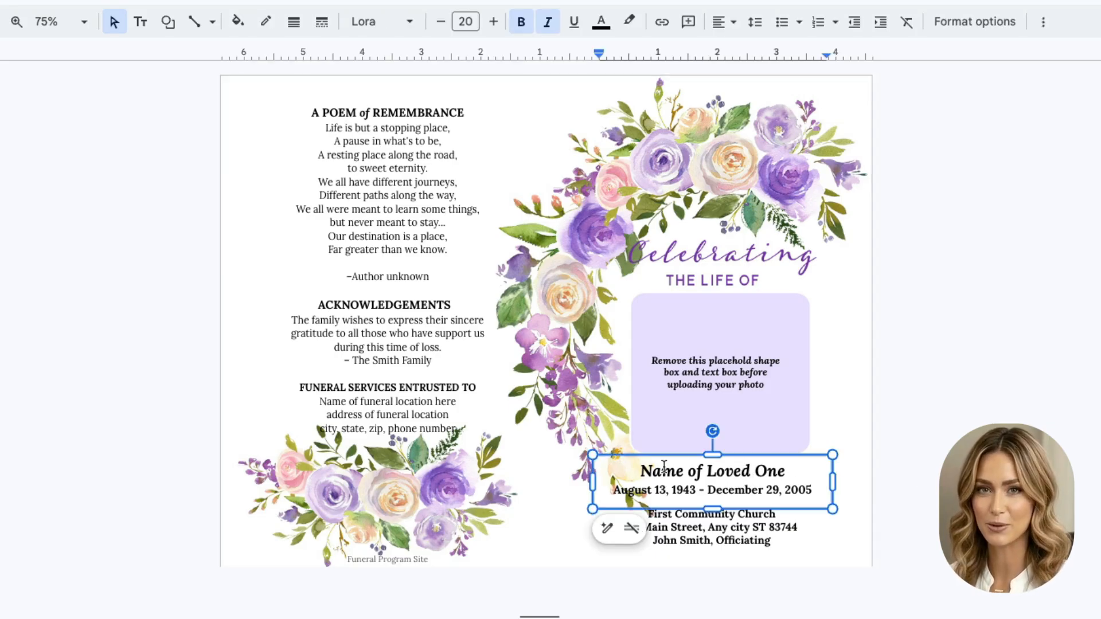
{"action": "left_click_drag", "start_coordinate": [640, 471], "coordinate": [822, 471]}
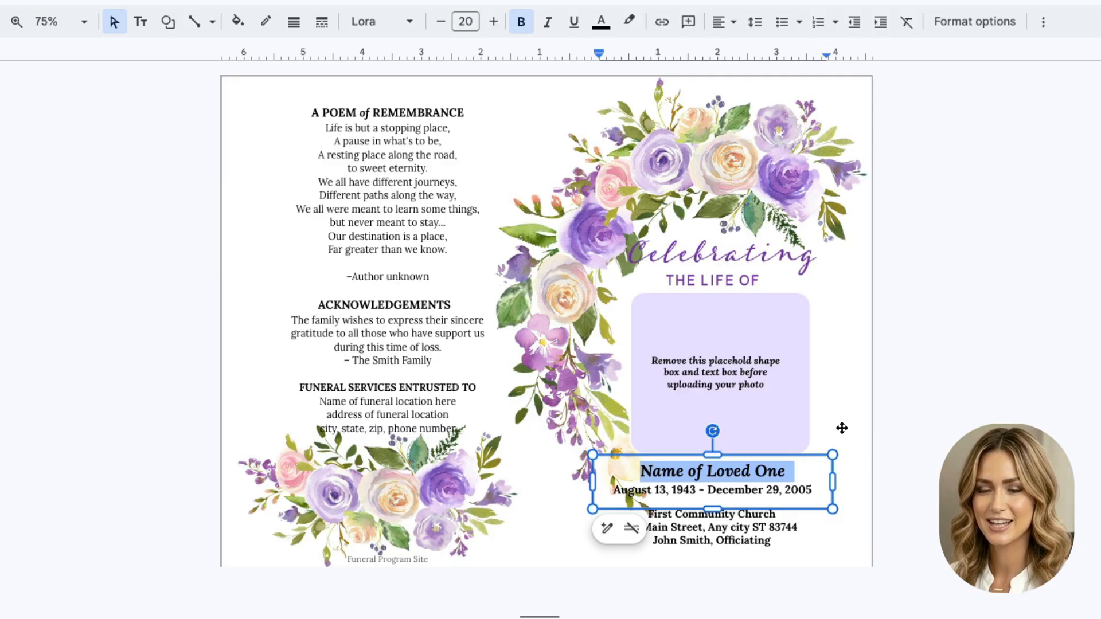
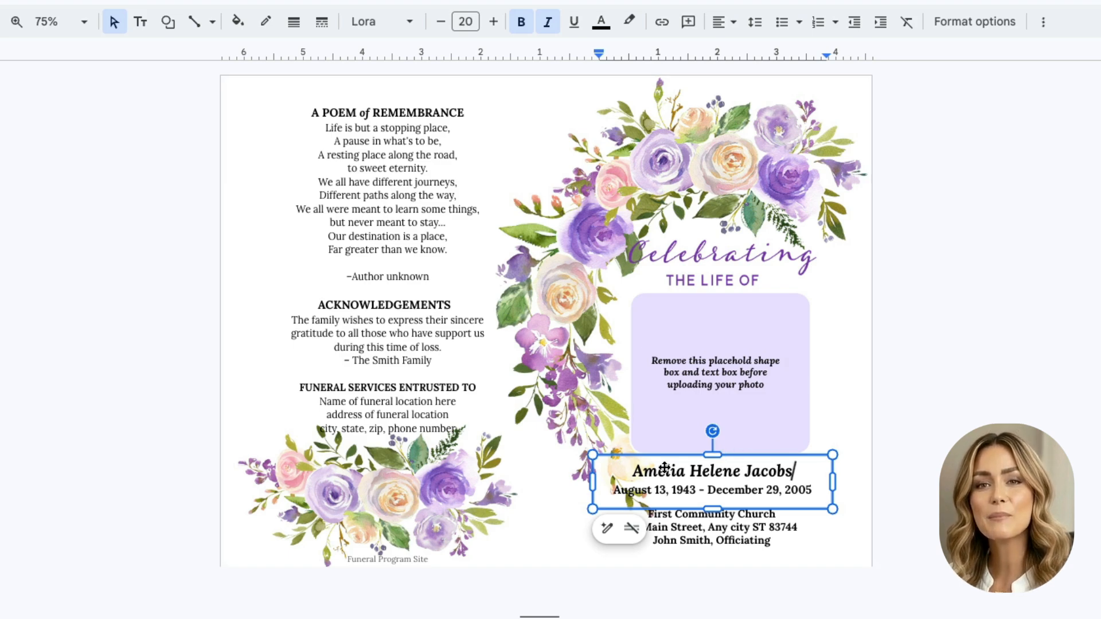
{"action": "left_click_drag", "start_coordinate": [612, 490], "coordinate": [832, 484]}
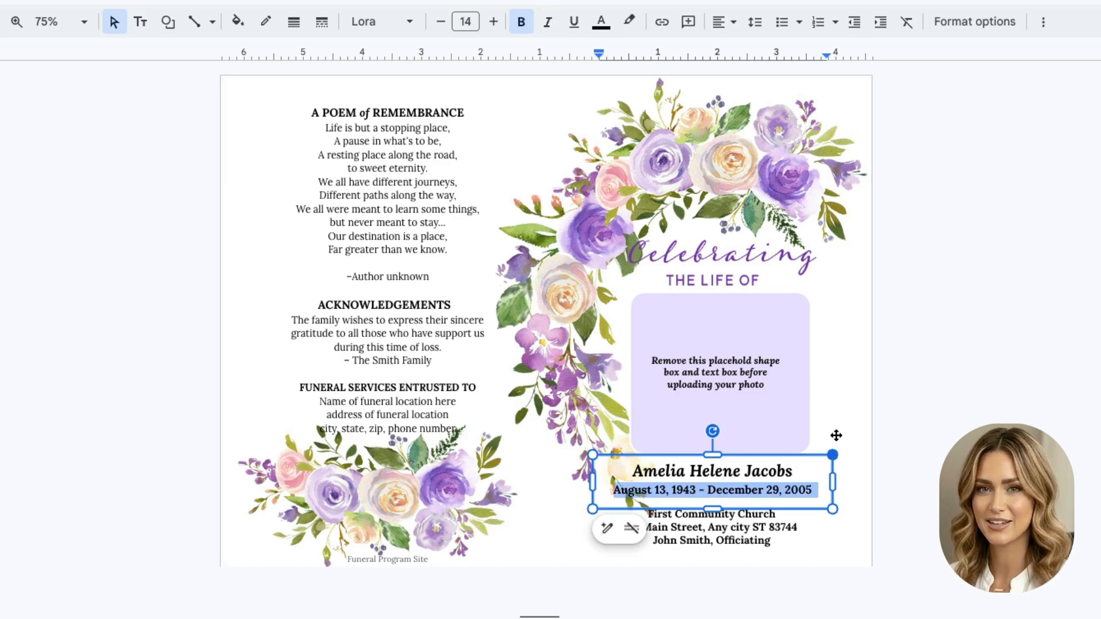
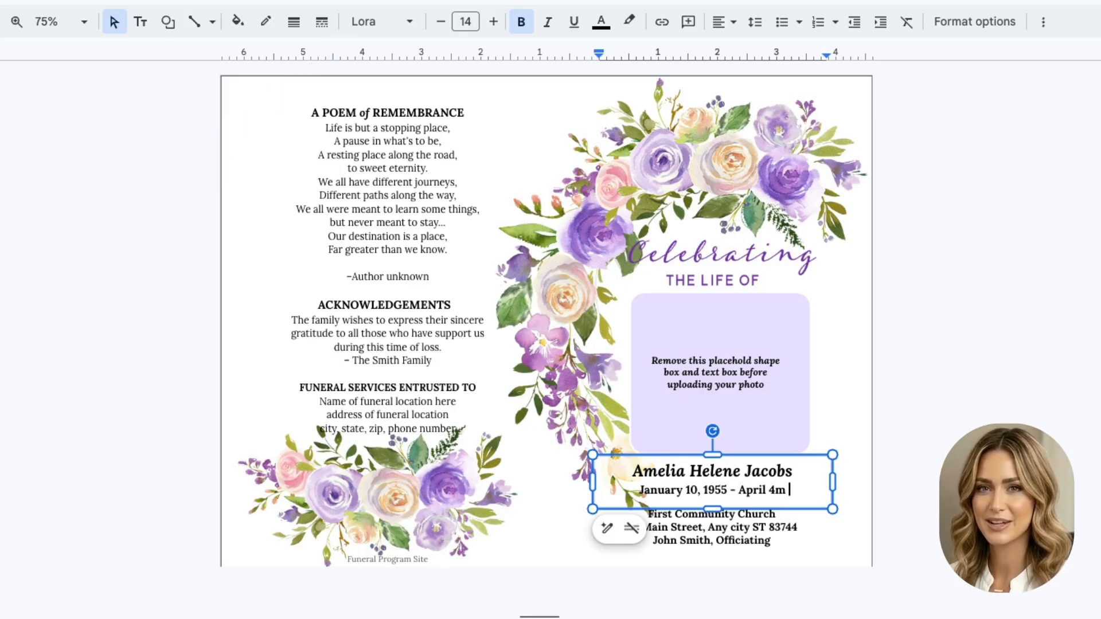
Step: Enter the dates 'January 10, 1955 - April 4, 2026', correcting a stray typo after April 4
{"action": "key", "text": "BackSpace"}
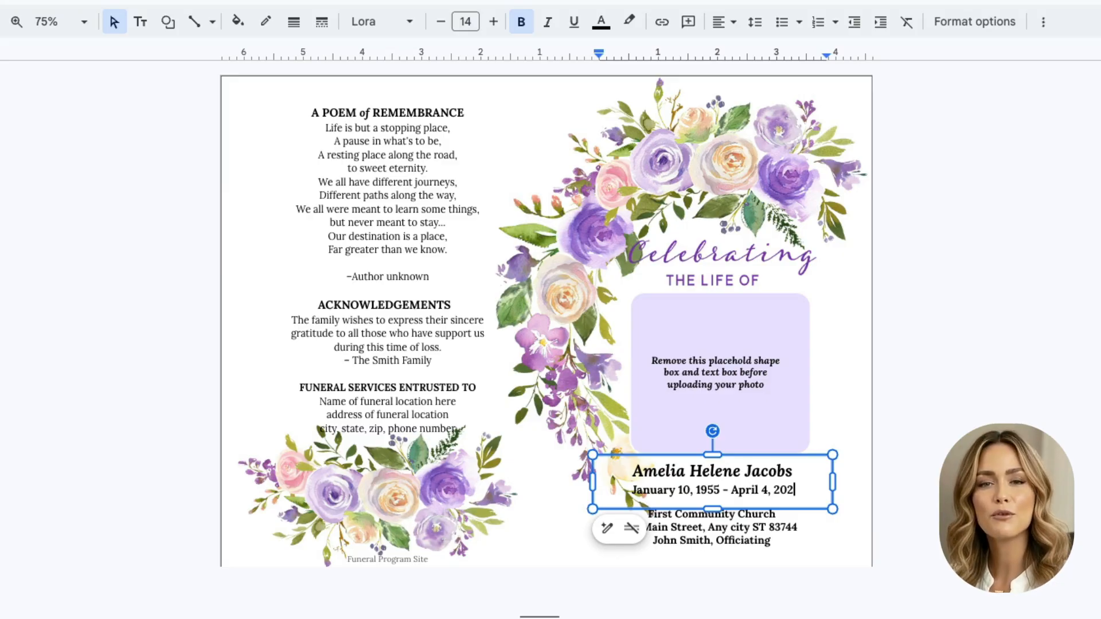
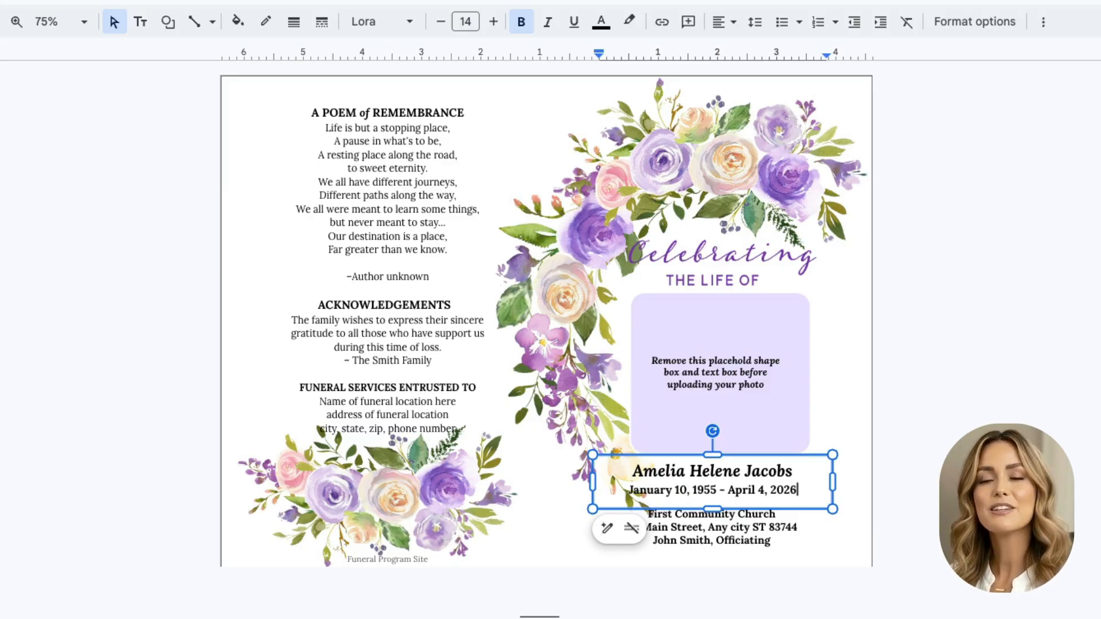
Step: Set the name line in the Alex Brush script font and step its size up toward 30
{"action": "left_click", "coordinate": [946, 545]}
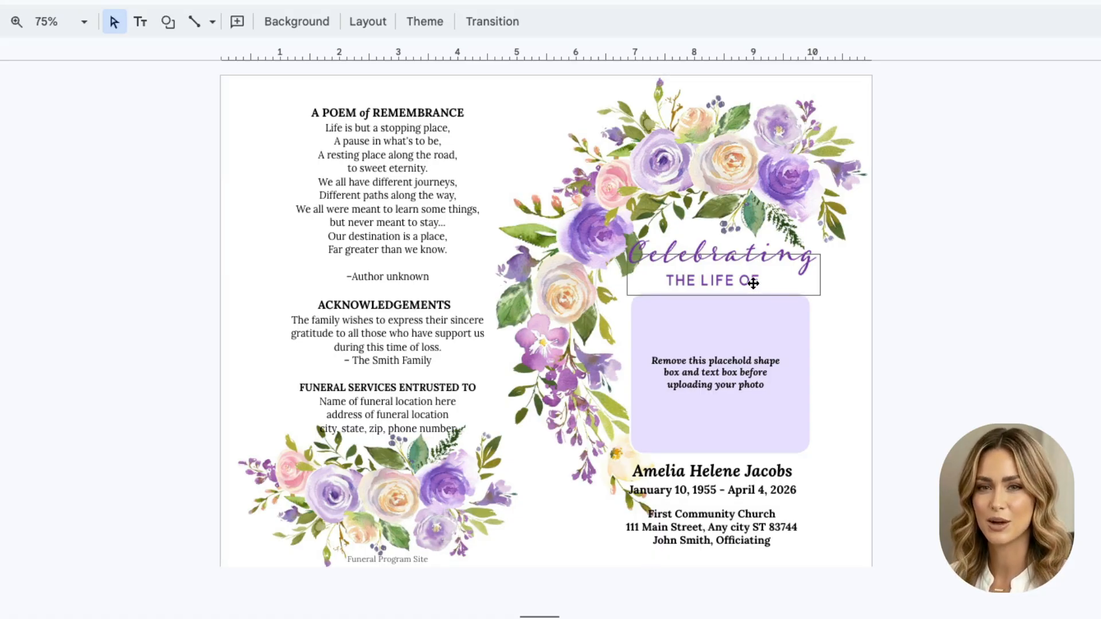
{"action": "left_click", "coordinate": [725, 471]}
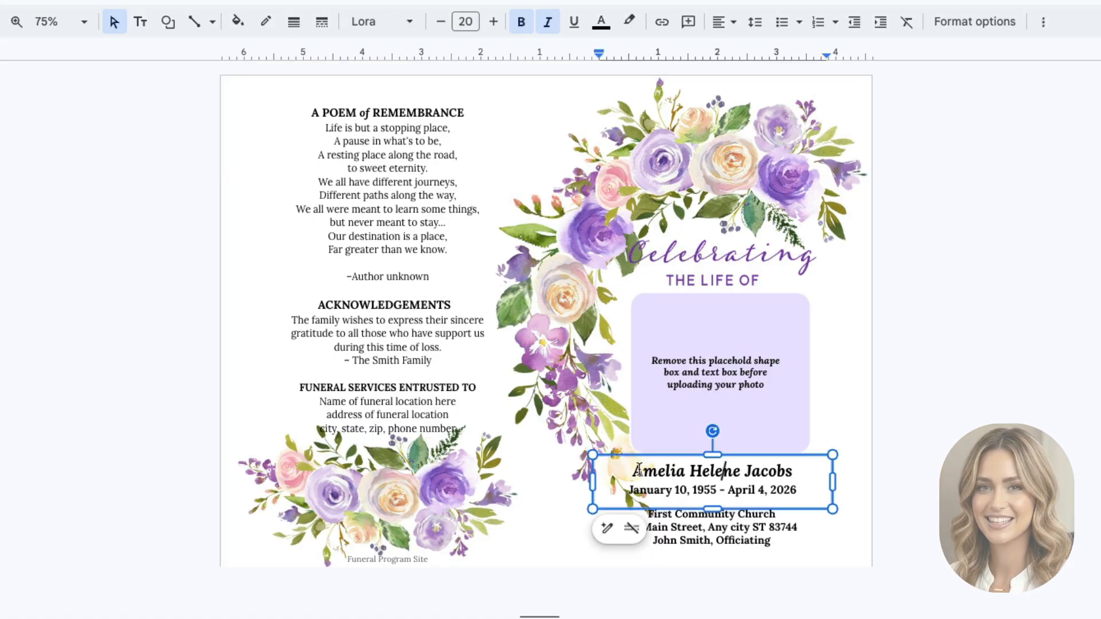
{"action": "left_click_drag", "start_coordinate": [622, 471], "coordinate": [819, 472]}
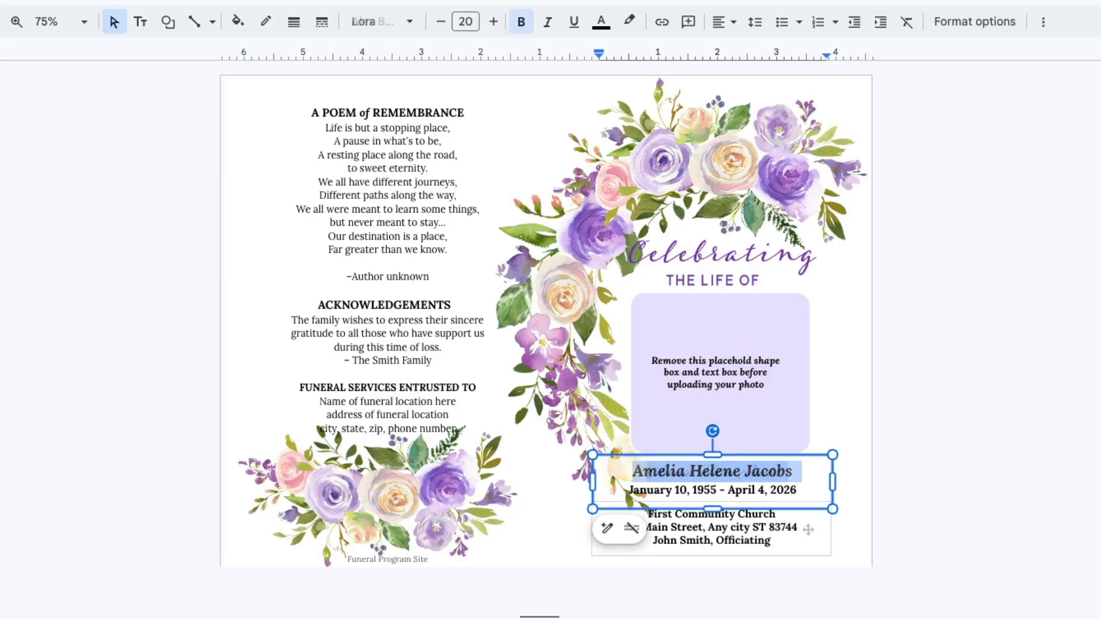
{"action": "left_click", "coordinate": [493, 22]}
{"action": "left_click", "coordinate": [494, 22]}
{"action": "left_click", "coordinate": [496, 22]}
{"action": "left_click", "coordinate": [497, 21]}
{"action": "left_click", "coordinate": [495, 22]}
{"action": "left_click", "coordinate": [493, 21]}
{"action": "left_click", "coordinate": [493, 21]}
{"action": "left_click", "coordinate": [493, 22]}
{"action": "left_click", "coordinate": [493, 21]}
{"action": "left_click", "coordinate": [493, 21]}
{"action": "left_click", "coordinate": [986, 467]}
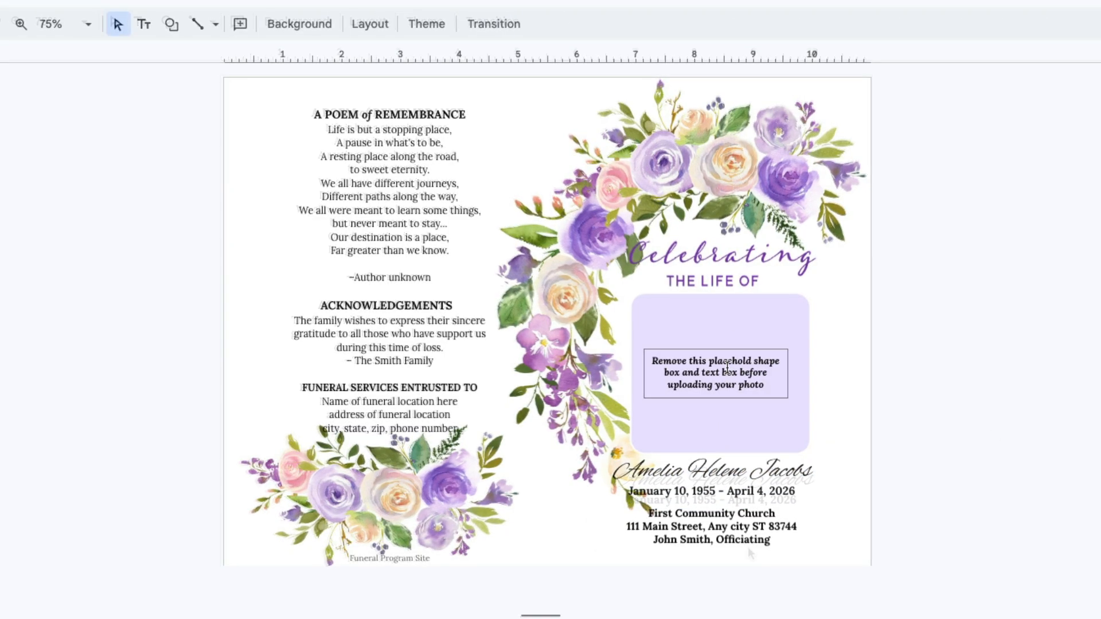
Step: Delete the placeholder instruction text and the lavender box under 'THE LIFE OF'
{"action": "left_click", "coordinate": [745, 344]}
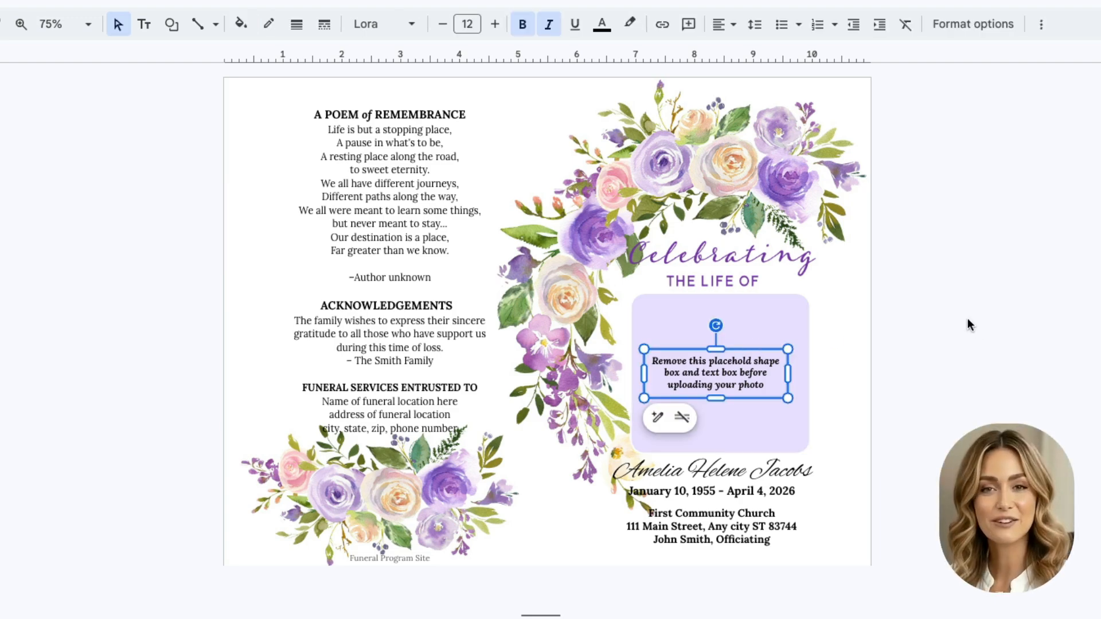
{"action": "key", "text": "Delete"}
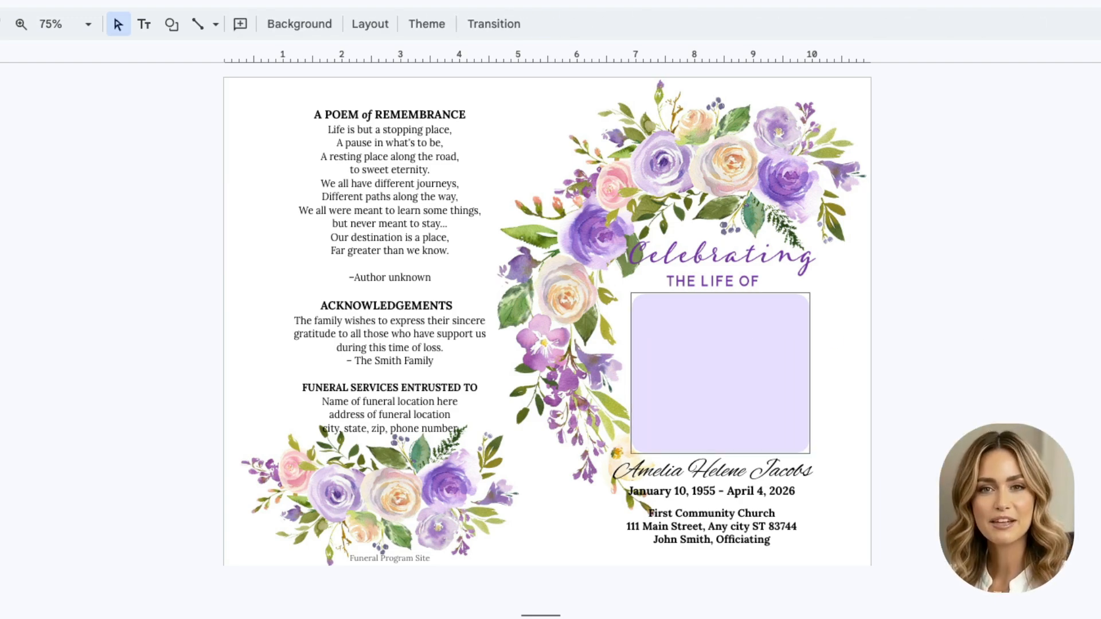
{"action": "left_click", "coordinate": [720, 373]}
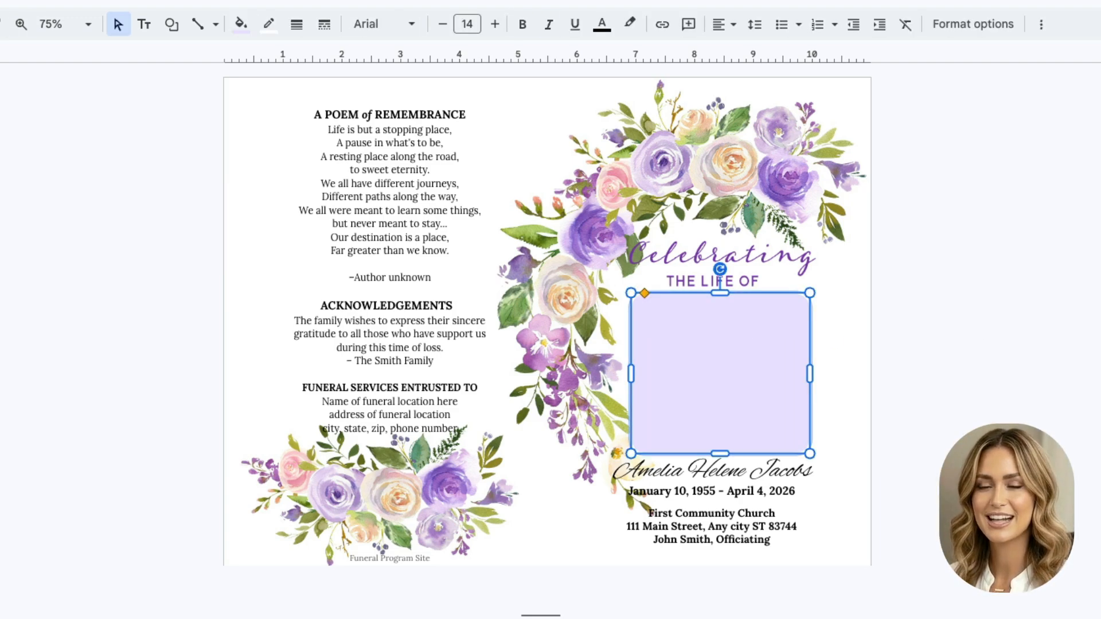
{"action": "key", "text": "Delete"}
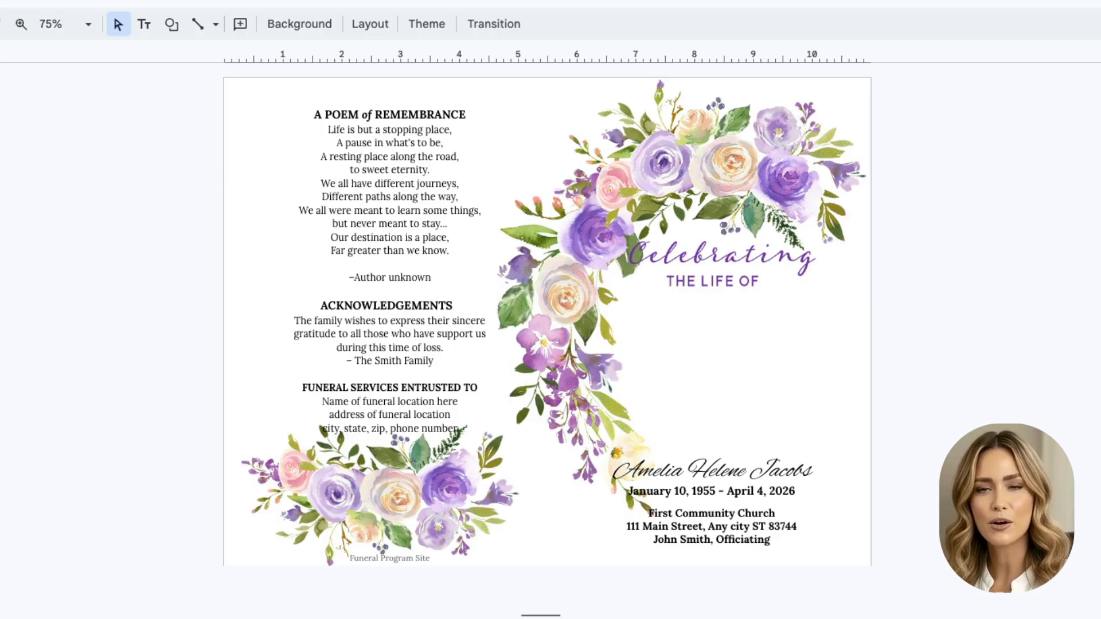
Step: Insert a portrait photo of an older woman uploaded from the computer
{"action": "left_click", "coordinate": [85, 18]}
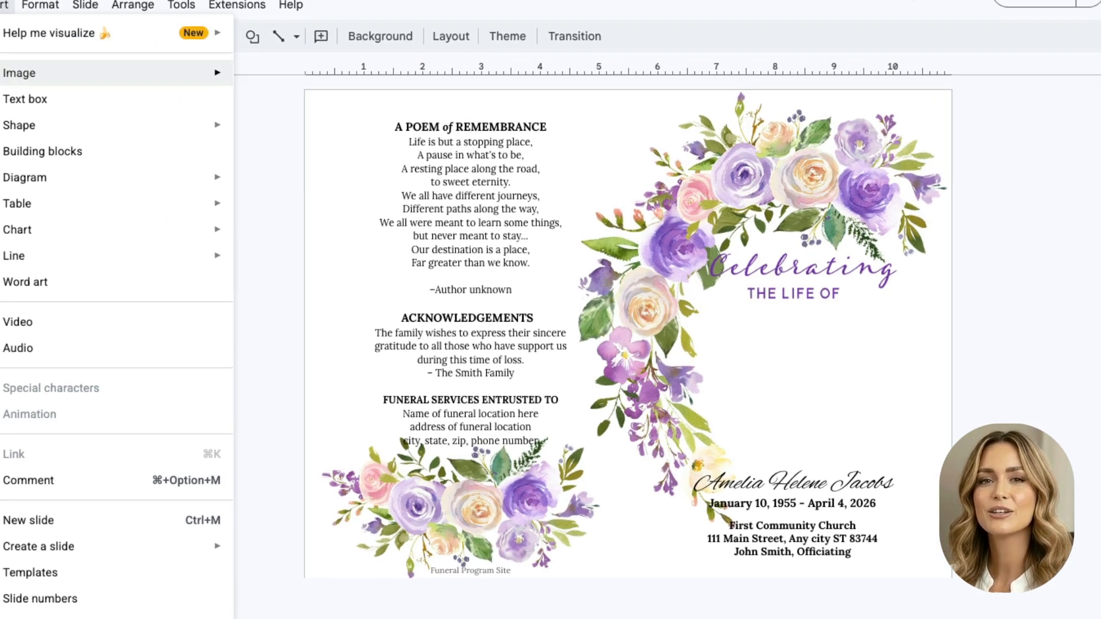
{"action": "mouse_move", "coordinate": [111, 87]}
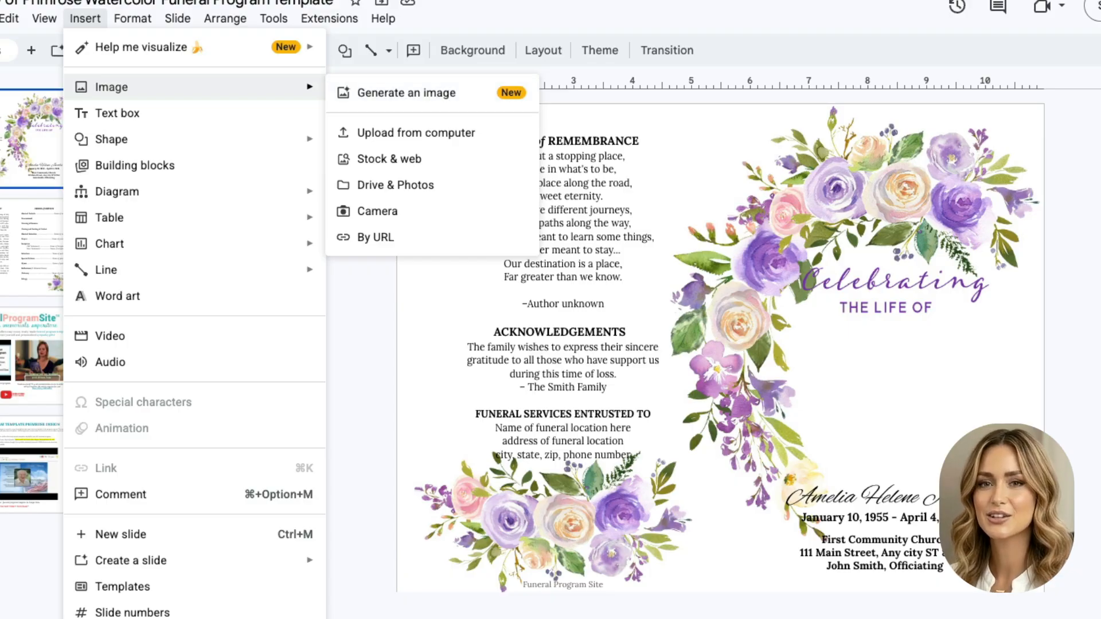
{"action": "left_click", "coordinate": [416, 132]}
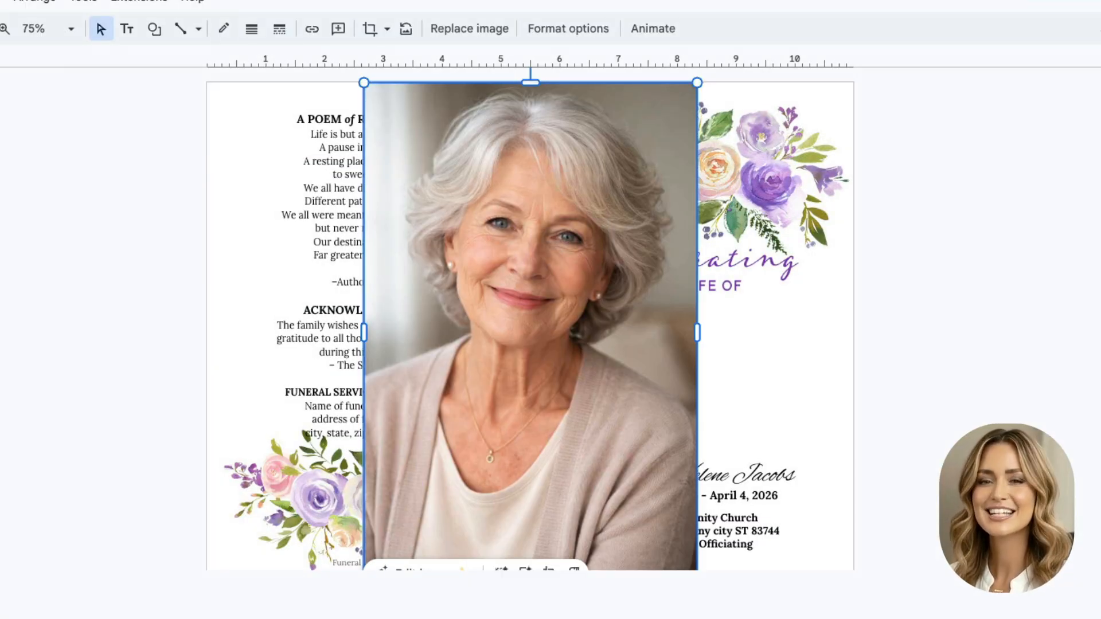
Step: Shrink the portrait to a small frame and position it near the page centre
{"action": "left_click_drag", "start_coordinate": [530, 326], "coordinate": [742, 350]}
{"action": "left_click_drag", "start_coordinate": [909, 106], "coordinate": [747, 349]}
{"action": "left_click_drag", "start_coordinate": [661, 458], "coordinate": [694, 405]}
{"action": "left_click_drag", "start_coordinate": [780, 552], "coordinate": [720, 461]}
{"action": "left_click_drag", "start_coordinate": [664, 382], "coordinate": [456, 361]}
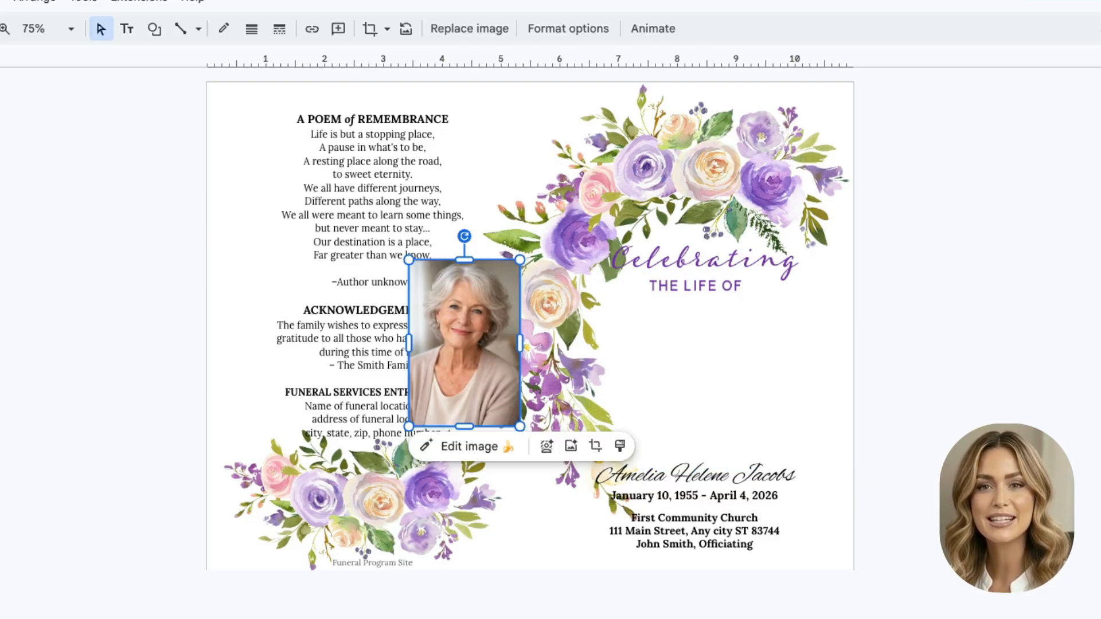
Step: Trim a little off the portrait's bottom and enlarge it, shifting it up and left
{"action": "double_click", "coordinate": [455, 361]}
{"action": "left_click_drag", "start_coordinate": [464, 425], "coordinate": [560, 469]}
{"action": "key", "text": "Return"}
{"action": "left_click_drag", "start_coordinate": [486, 365], "coordinate": [459, 296]}
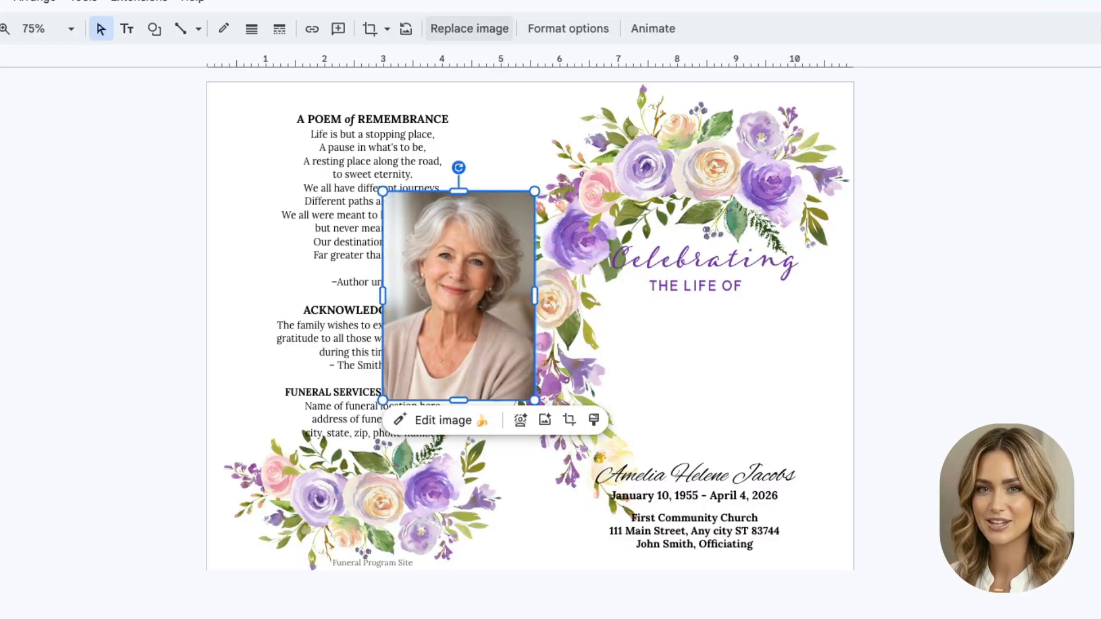
Step: Mask the portrait into an Oval shape
{"action": "left_click", "coordinate": [387, 28]}
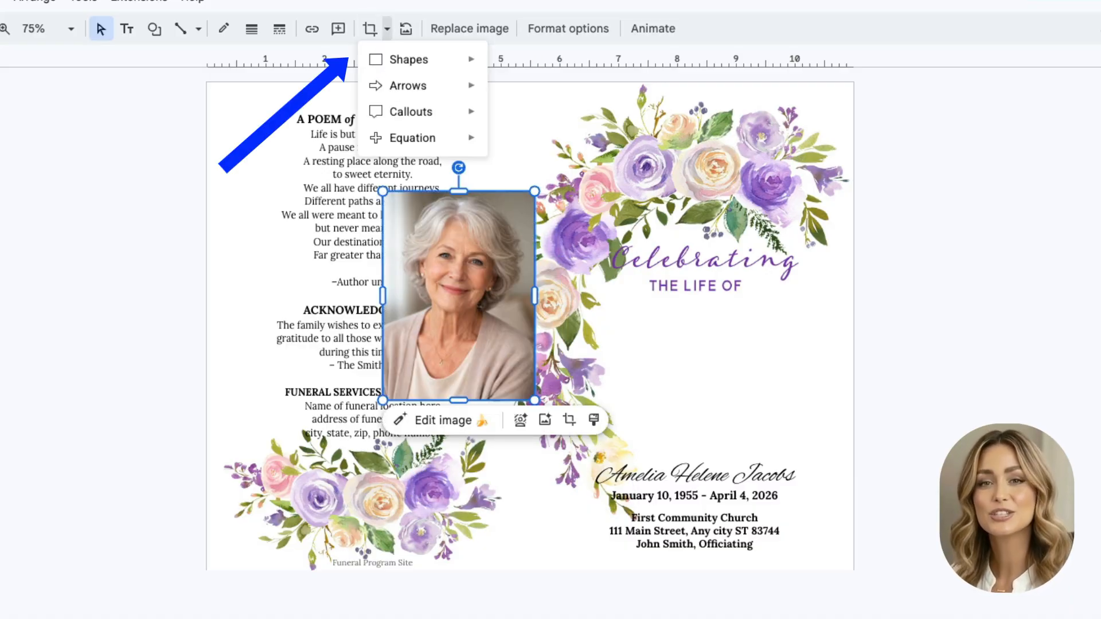
{"action": "mouse_move", "coordinate": [408, 60]}
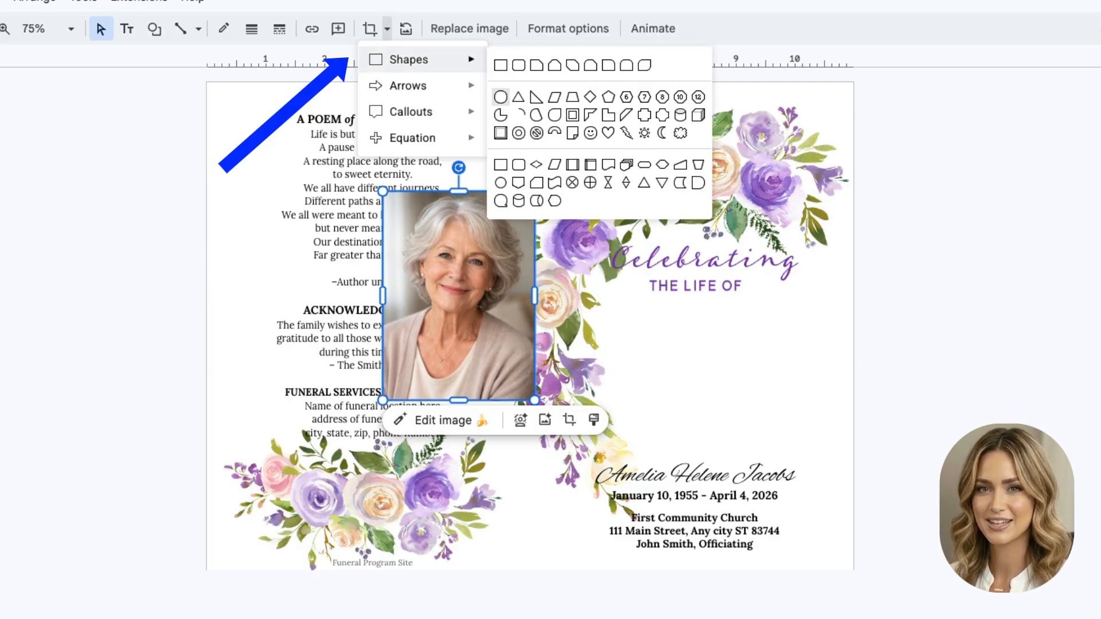
{"action": "left_click", "coordinate": [500, 96]}
{"action": "key", "text": "Escape"}
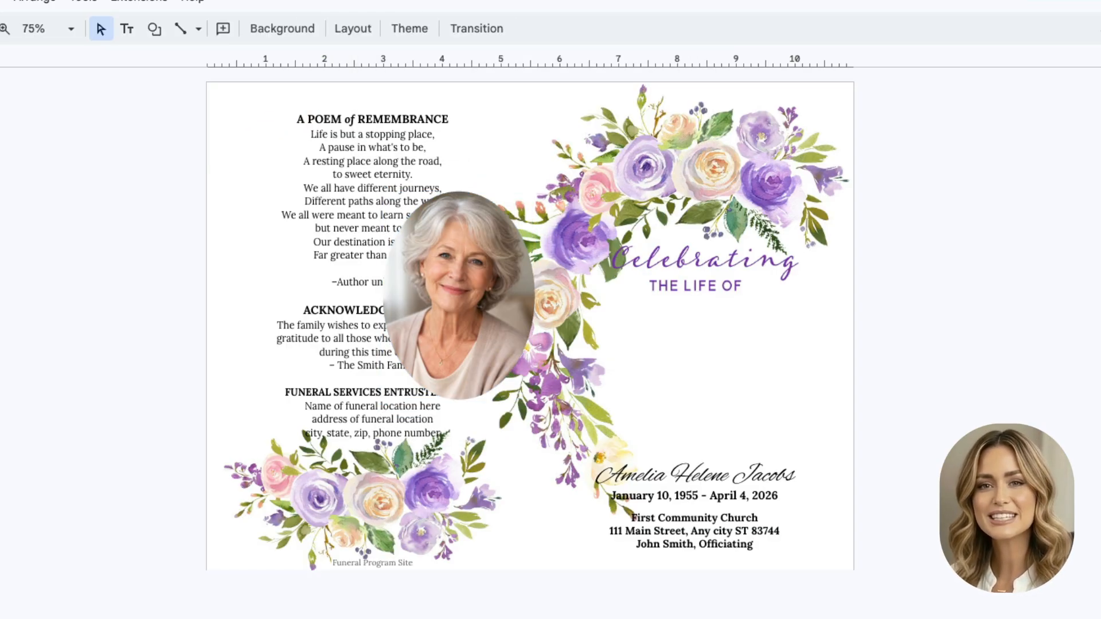
Step: Narrow the oval from its right side, shrink it, and centre it under 'THE LIFE OF'
{"action": "double_click", "coordinate": [459, 296]}
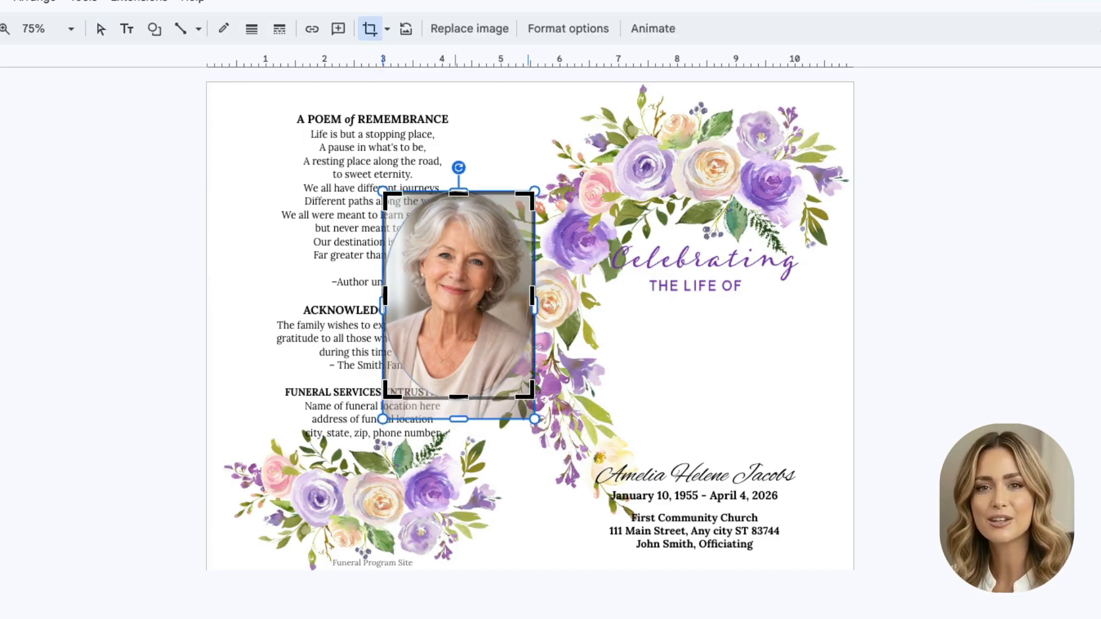
{"action": "left_click_drag", "start_coordinate": [532, 296], "coordinate": [455, 295]}
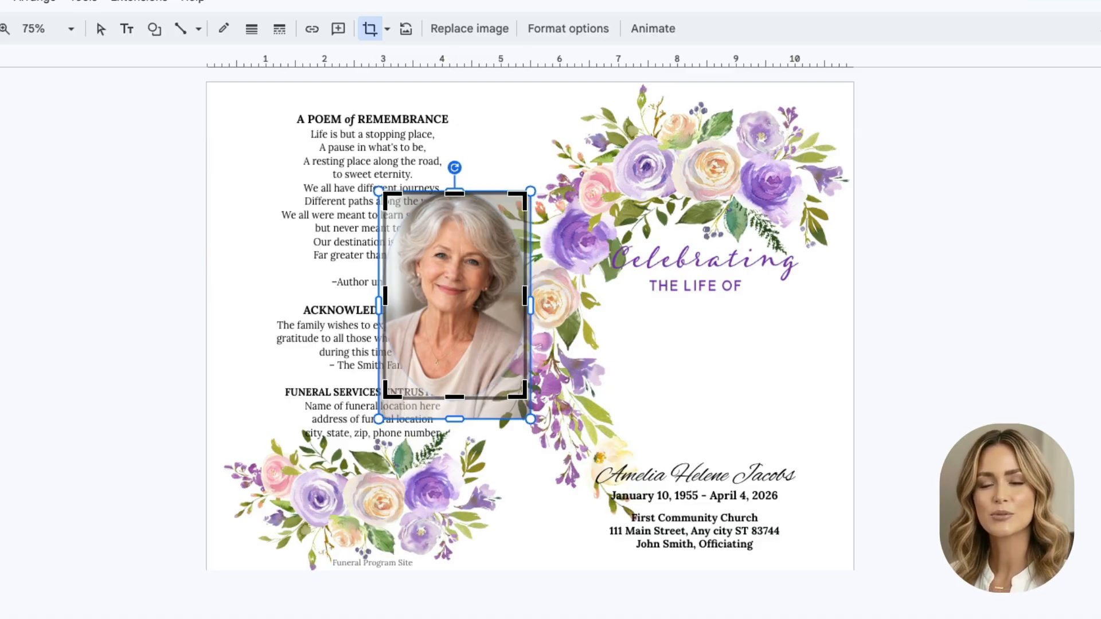
{"action": "key", "text": "Return"}
{"action": "left_click_drag", "start_coordinate": [454, 295], "coordinate": [698, 408]}
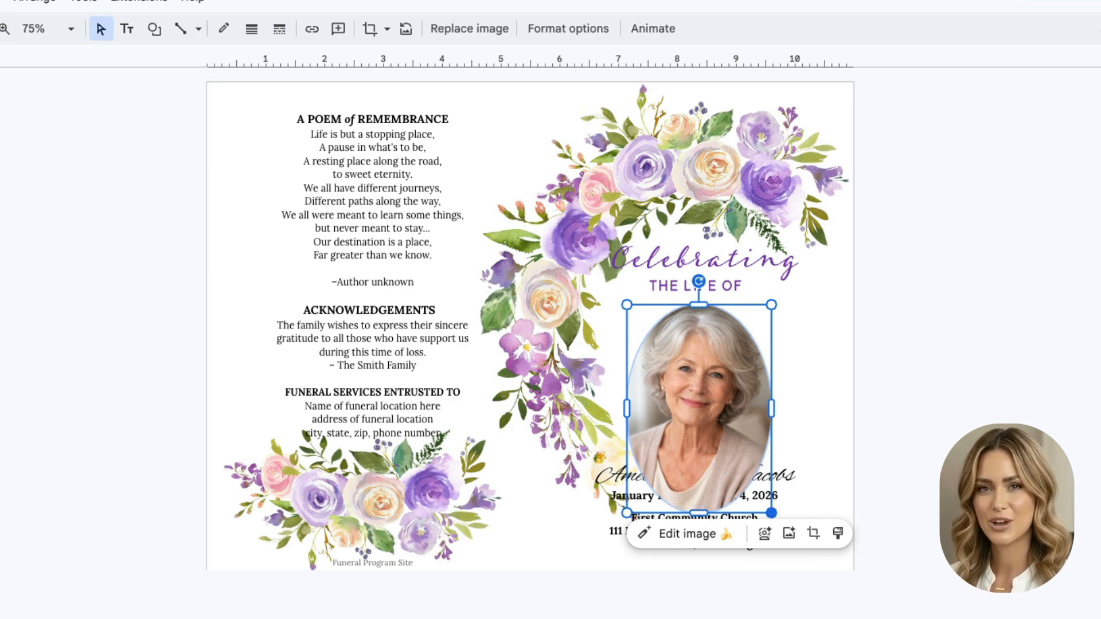
{"action": "left_click_drag", "start_coordinate": [771, 514], "coordinate": [741, 469]}
{"action": "left_click", "coordinate": [798, 350]}
{"action": "left_click_drag", "start_coordinate": [684, 383], "coordinate": [695, 379]}
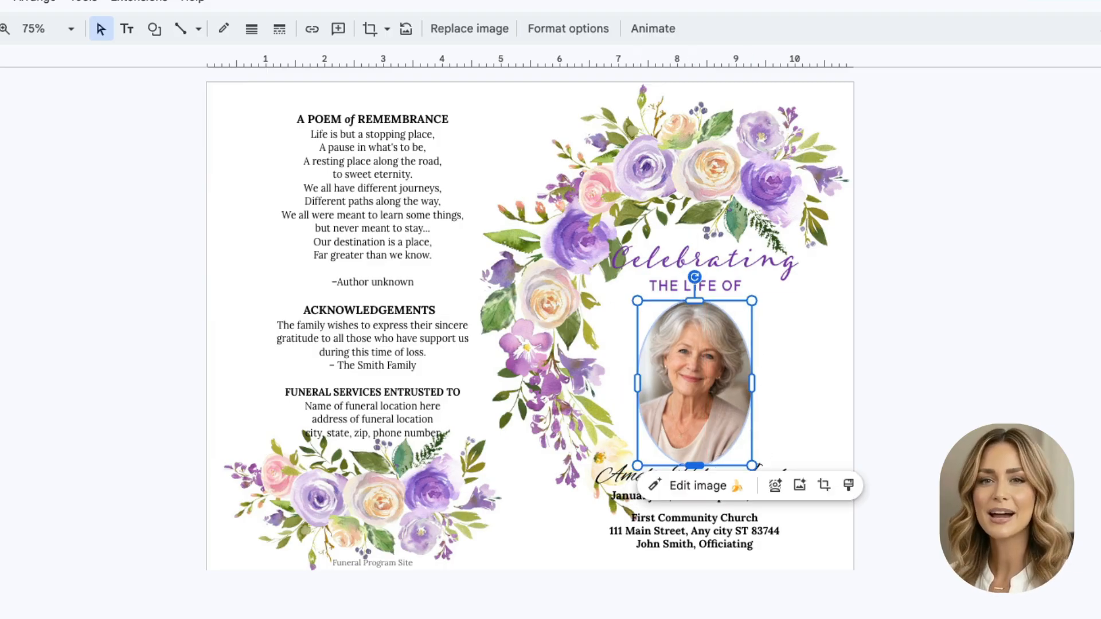
Step: Reposition the picture inside the oval frame and raise the oval's bottom edge slightly
{"action": "left_click", "coordinate": [824, 485]}
{"action": "left_click_drag", "start_coordinate": [694, 390], "coordinate": [695, 391]}
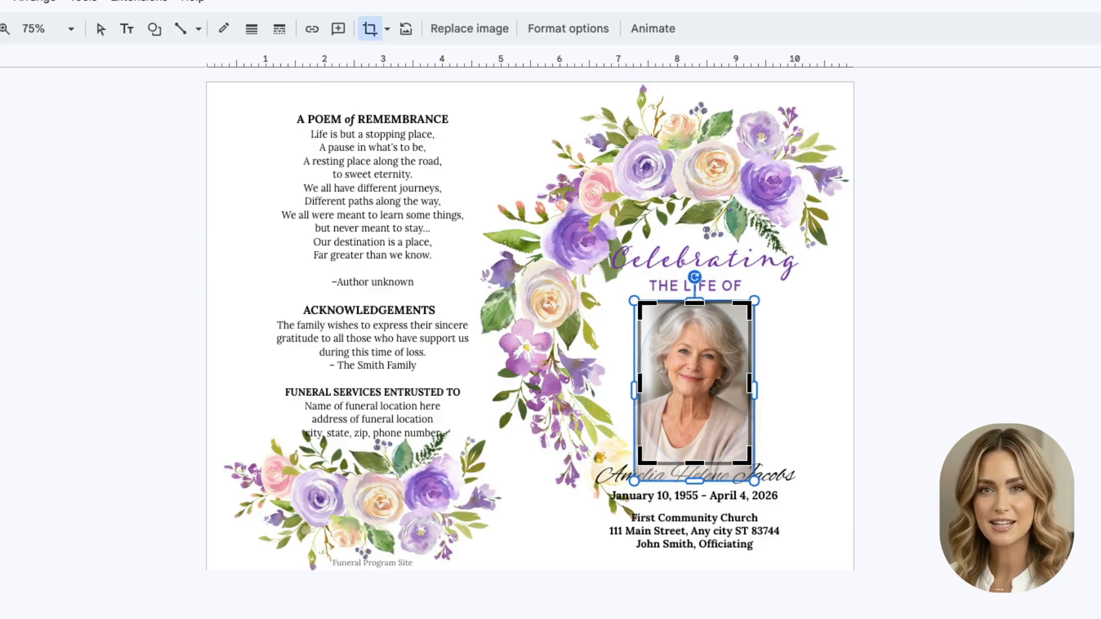
{"action": "left_click_drag", "start_coordinate": [694, 463], "coordinate": [695, 454]}
{"action": "left_click", "coordinate": [809, 372]}
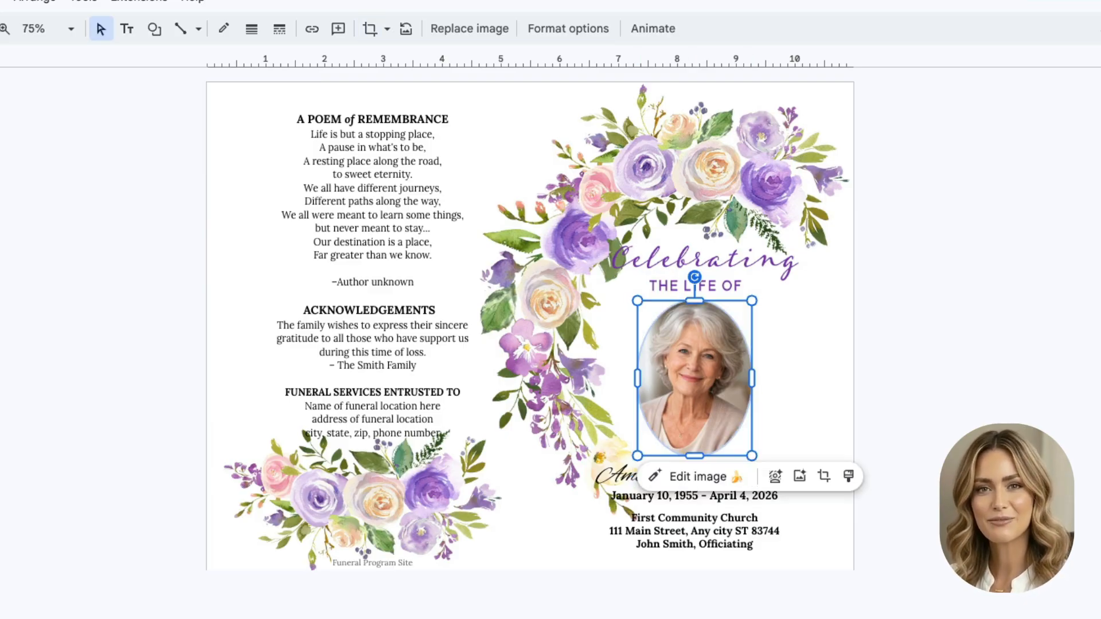
{"action": "left_click", "coordinate": [810, 373]}
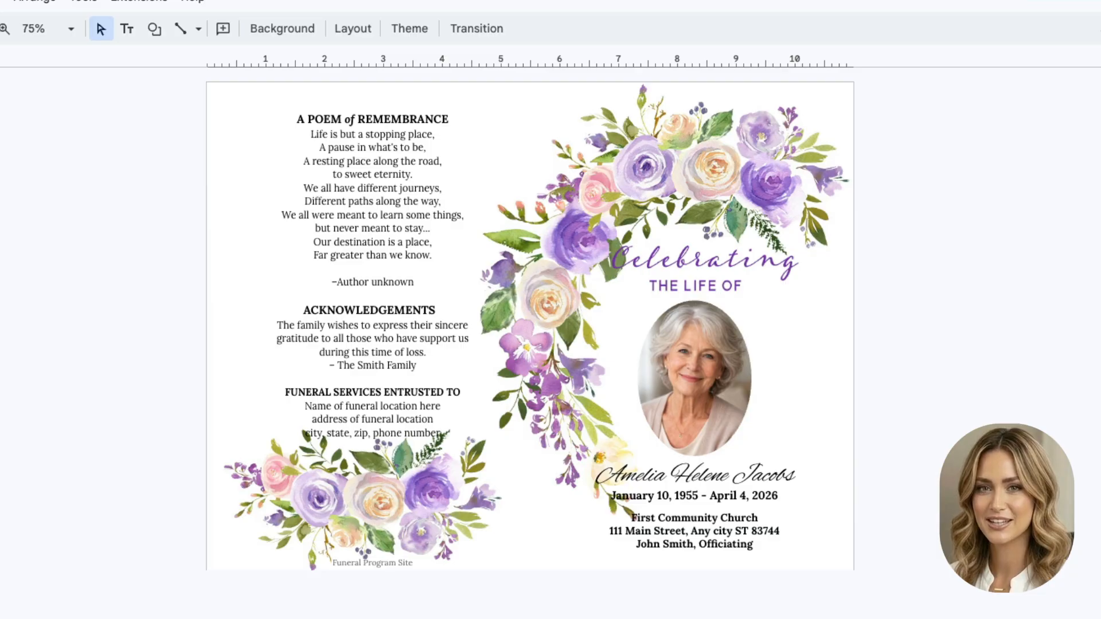
{"action": "double_click", "coordinate": [694, 367]}
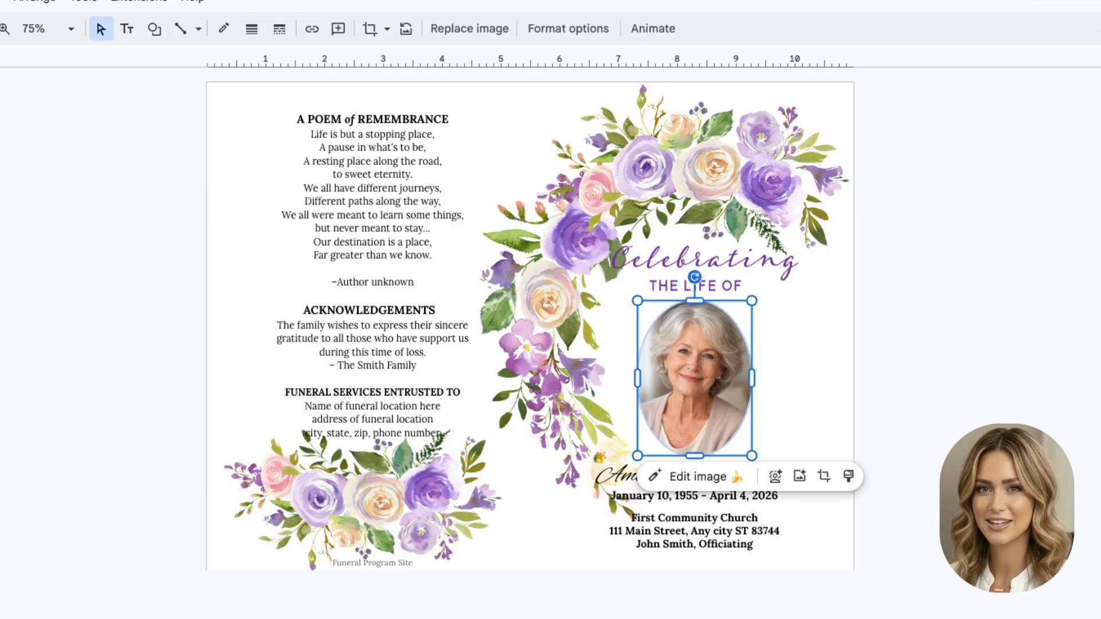
{"action": "key", "text": "Return"}
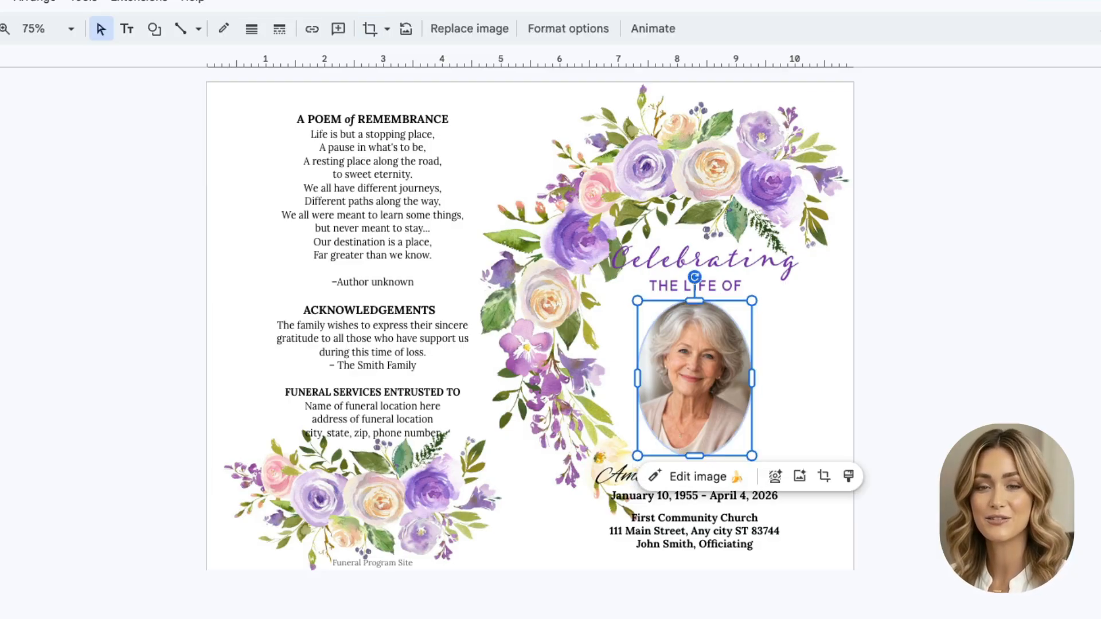
{"action": "key", "text": "Escape"}
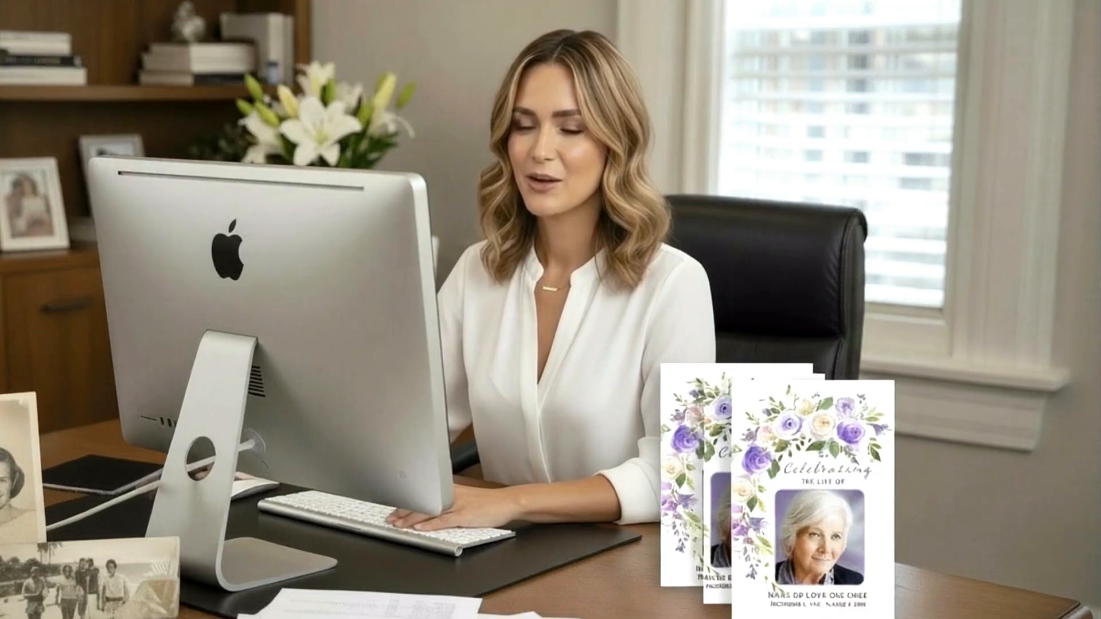